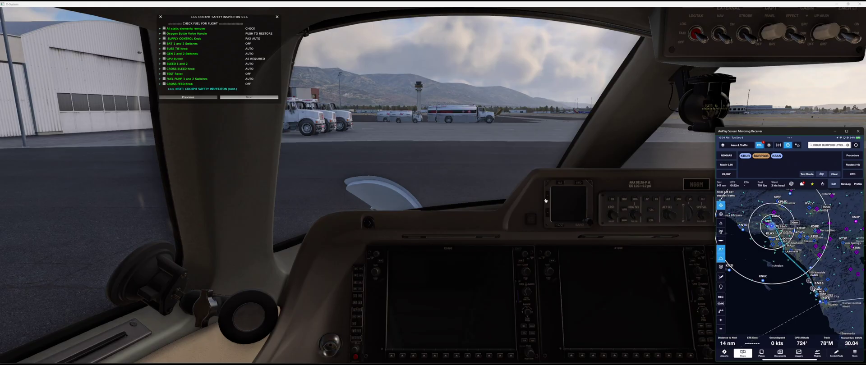
# Open the Aerobask Phenom 300 settings window on its Ground tab.
pyautogui.click(846, 131)
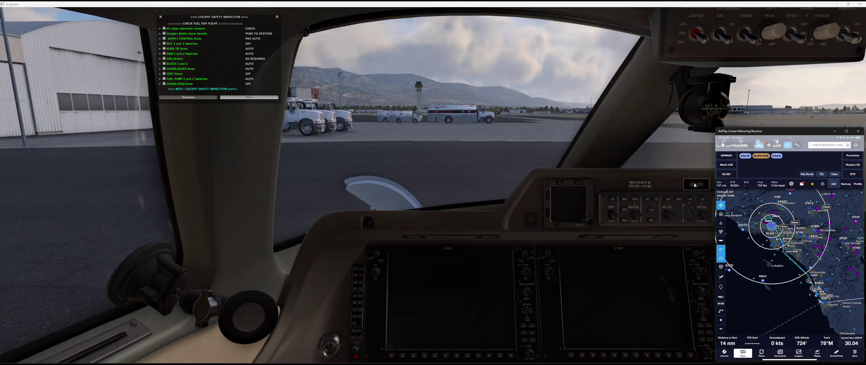
# Switch off the static ground elements and push in the oxygen bottle valve handle.
pyautogui.click(500, 221)
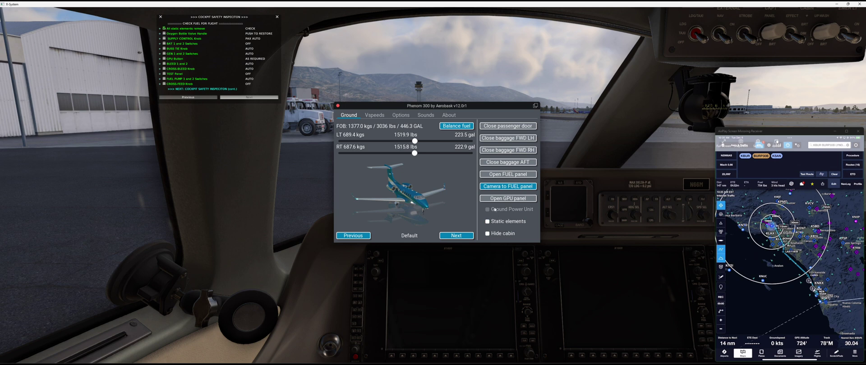
pyautogui.click(338, 107)
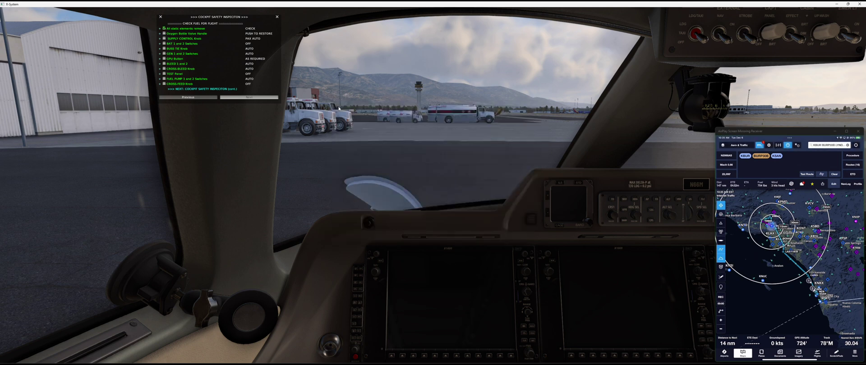
pyautogui.press('KP_1')
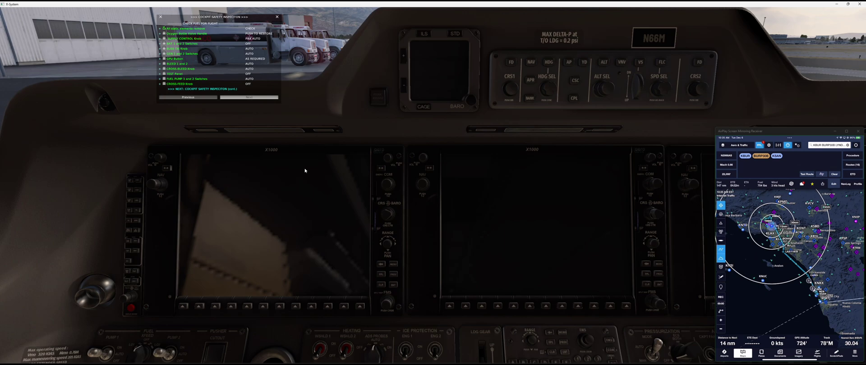
pyautogui.press('KP_2')
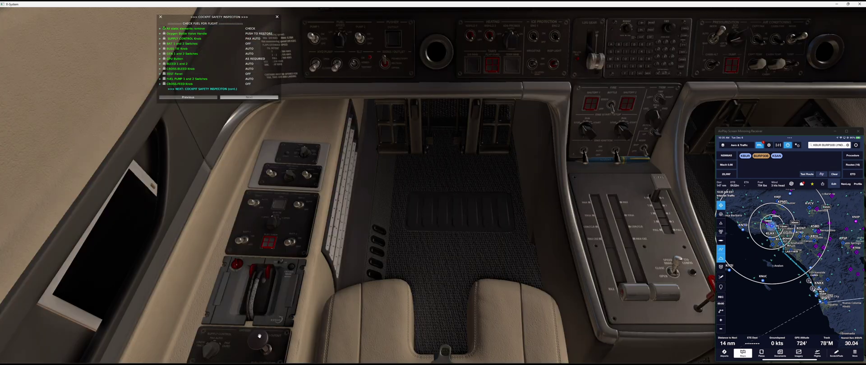
pyautogui.click(259, 336)
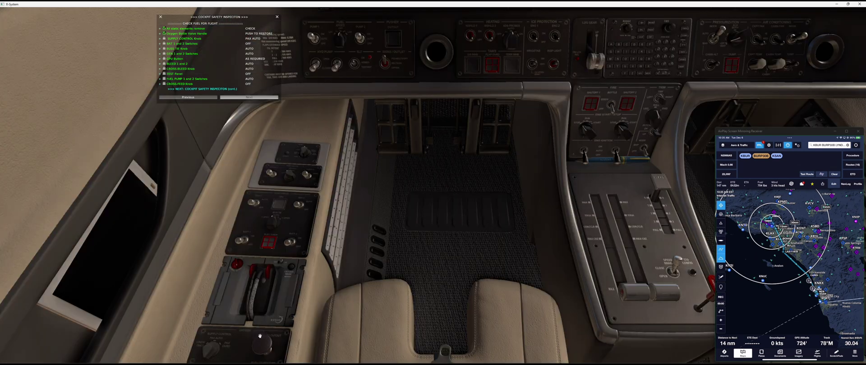
# Flip the four pedestal panel switches up and turn on both HYD PUMP switches.
pyautogui.click(257, 198)
pyautogui.click(299, 197)
pyautogui.click(270, 169)
pyautogui.click(306, 170)
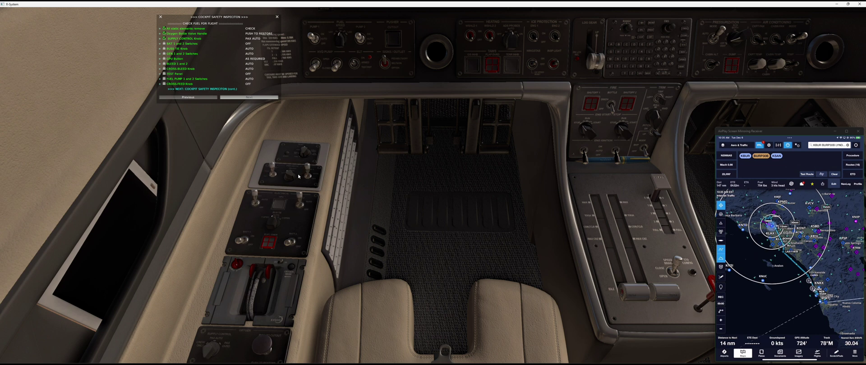
pyautogui.click(313, 62)
pyautogui.click(335, 59)
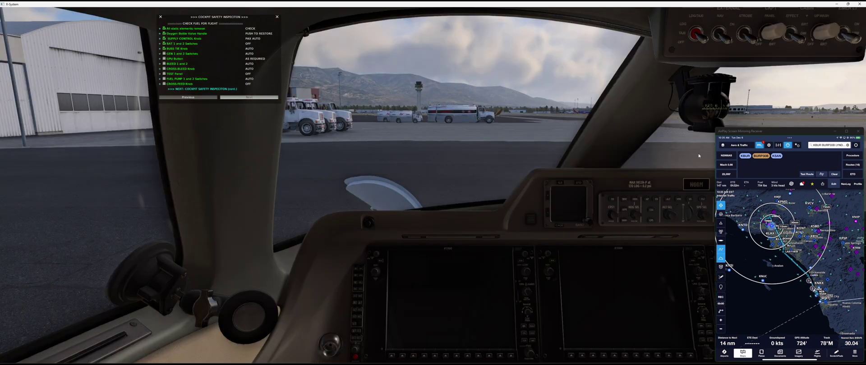
# Connect the Ground Power Unit from the Phenom settings GPU panel.
pyautogui.click(694, 186)
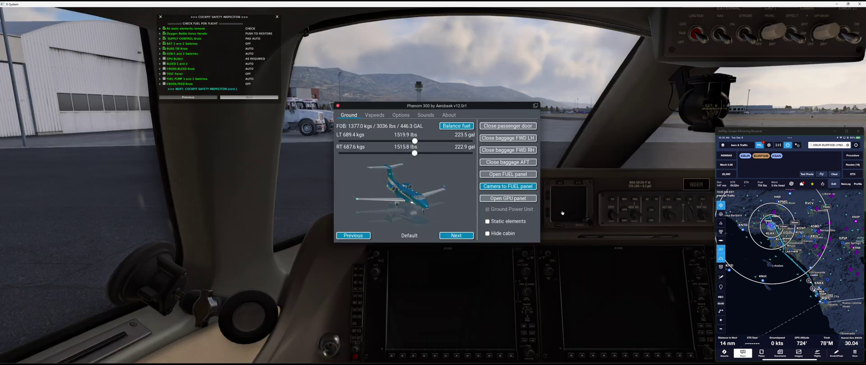
pyautogui.click(506, 201)
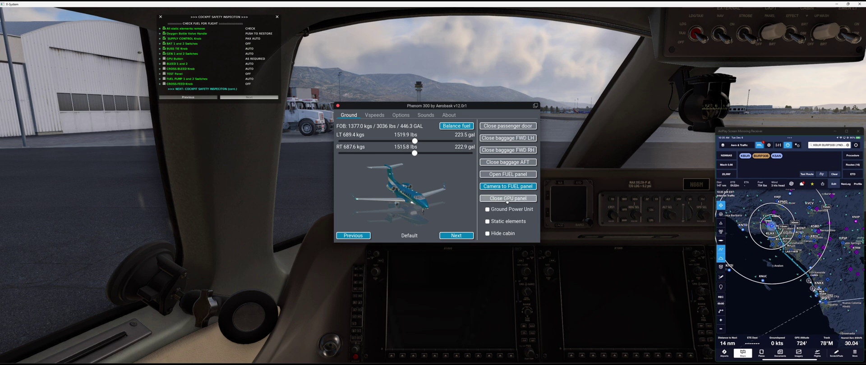
pyautogui.click(488, 209)
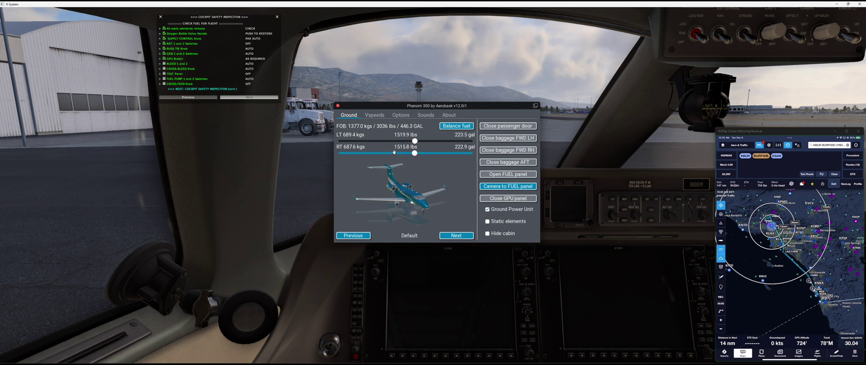
pyautogui.click(338, 106)
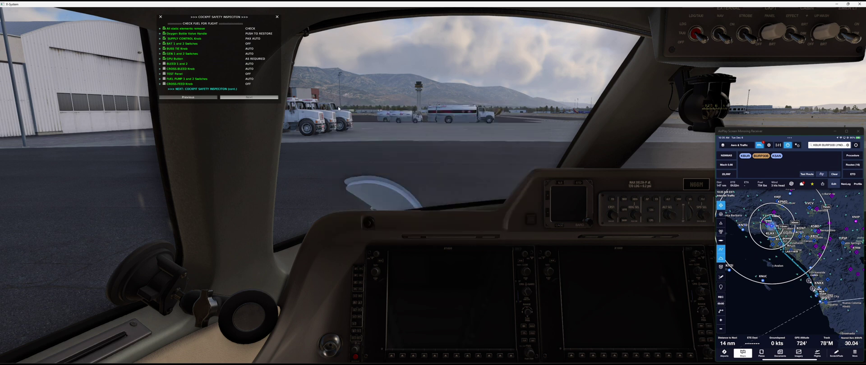
# Press the pedestal GPU button to power the X1000 displays.
pyautogui.press('KP_2')
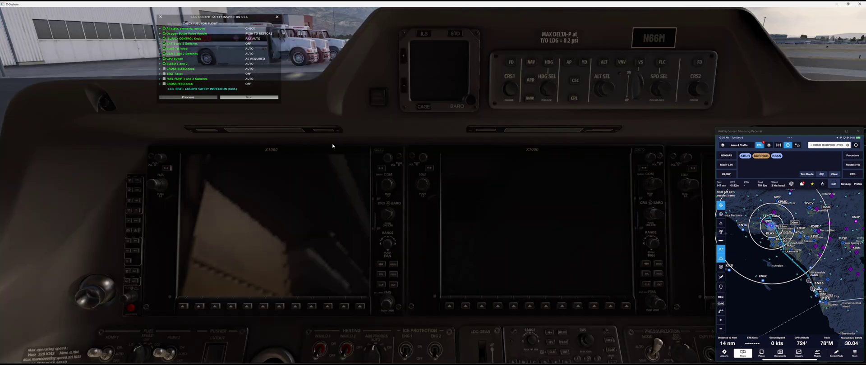
pyautogui.press('KP_2')
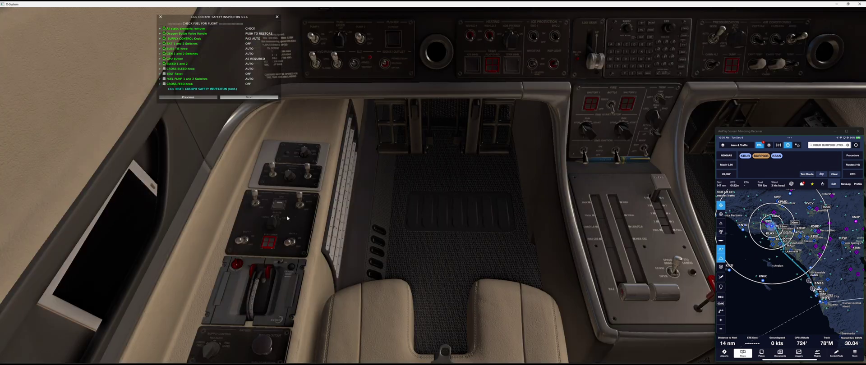
pyautogui.click(279, 204)
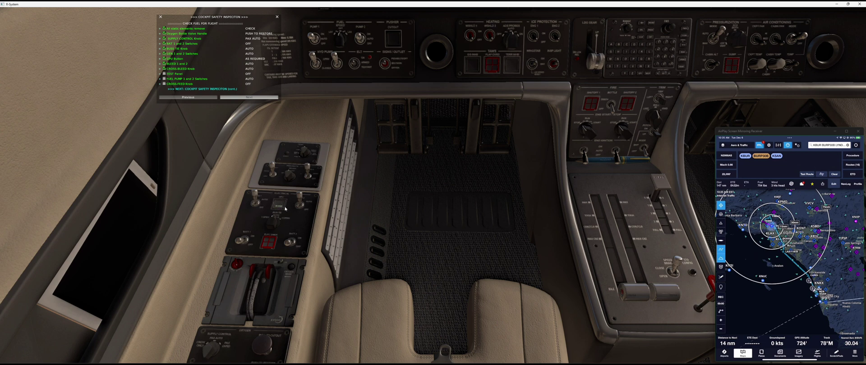
pyautogui.press('KP_8')
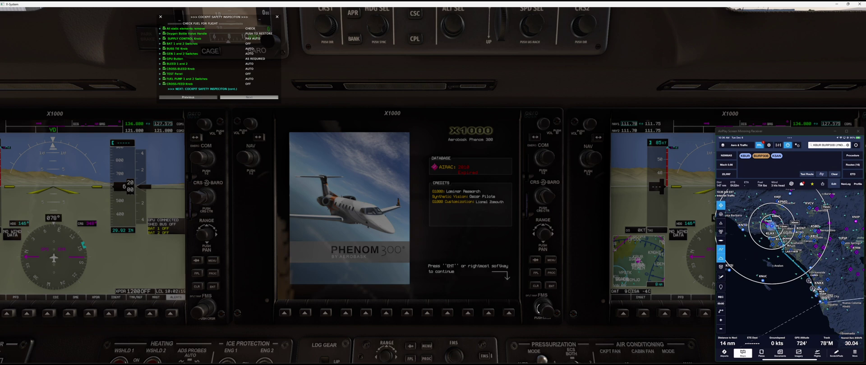
# Dismiss the MFD start page and declutter the MFD map and PFD inset map.
pyautogui.click(509, 313)
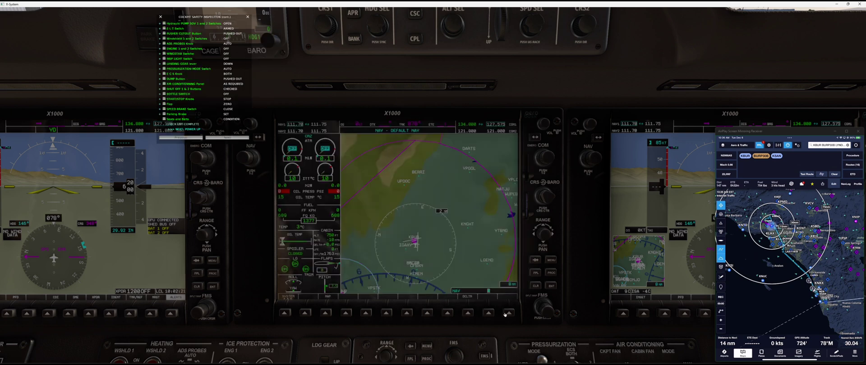
pyautogui.click(468, 313)
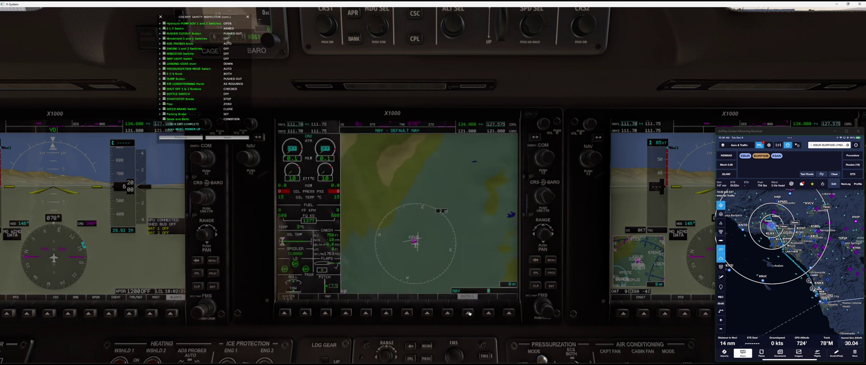
pyautogui.click(469, 313)
pyautogui.press('Left')
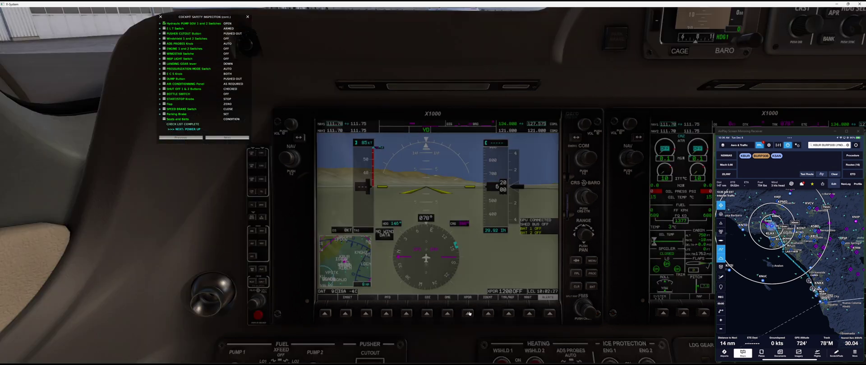
pyautogui.click(348, 314)
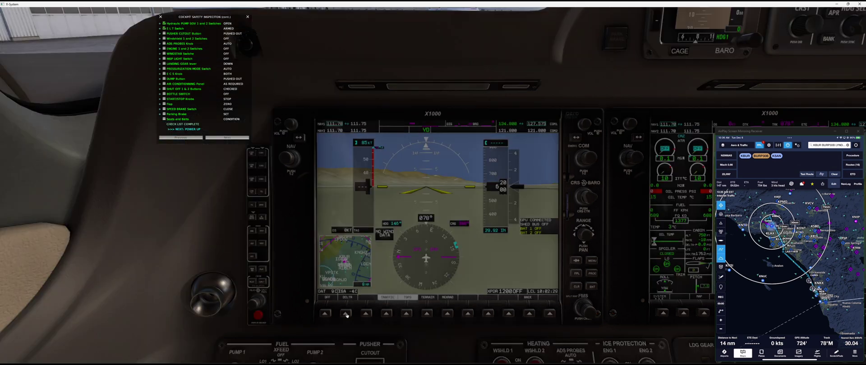
pyautogui.click(347, 315)
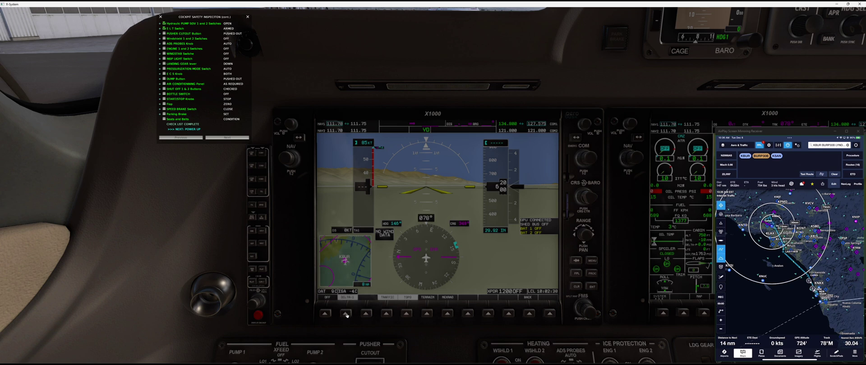
pyautogui.click(529, 314)
# Set the transponder to standby with squawk code 2000.
pyautogui.click(468, 313)
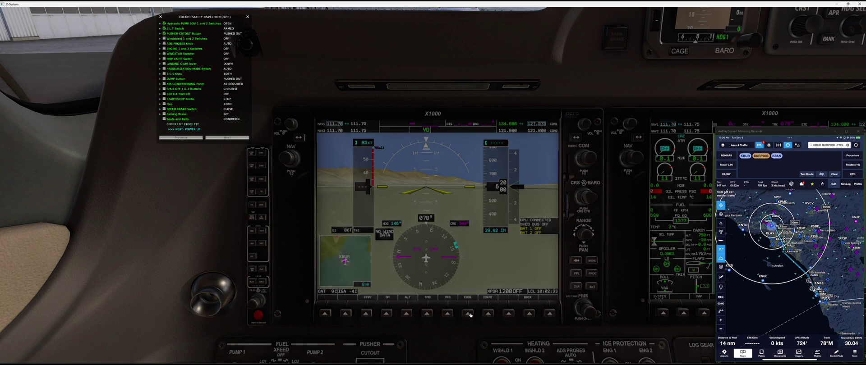
pyautogui.click(367, 313)
pyautogui.click(466, 314)
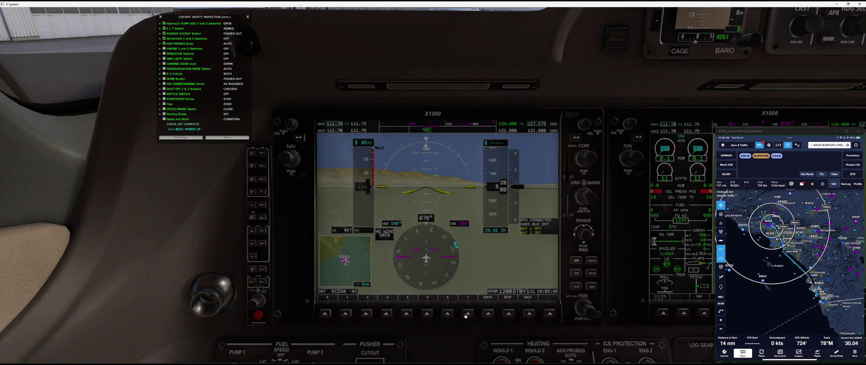
pyautogui.click(367, 313)
pyautogui.click(326, 314)
pyautogui.click(326, 314)
pyautogui.press('KP_1')
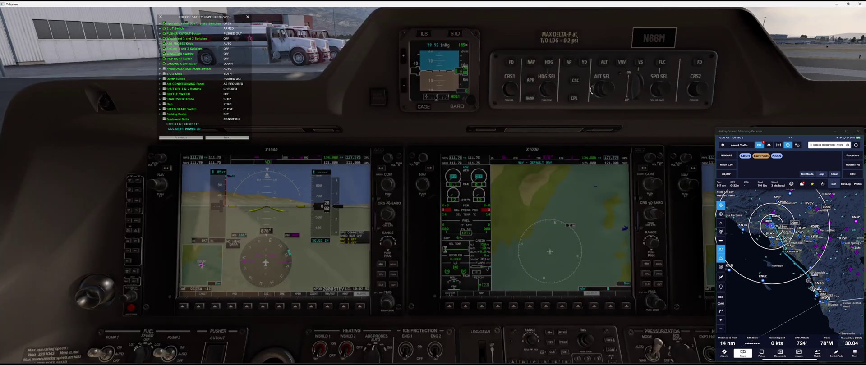
# Raise the selected altitude with the ALT SEL knob and set the IAS bug to 185 kt.
pyautogui.scroll(1, 592, 90)
pyautogui.click(223, 177)
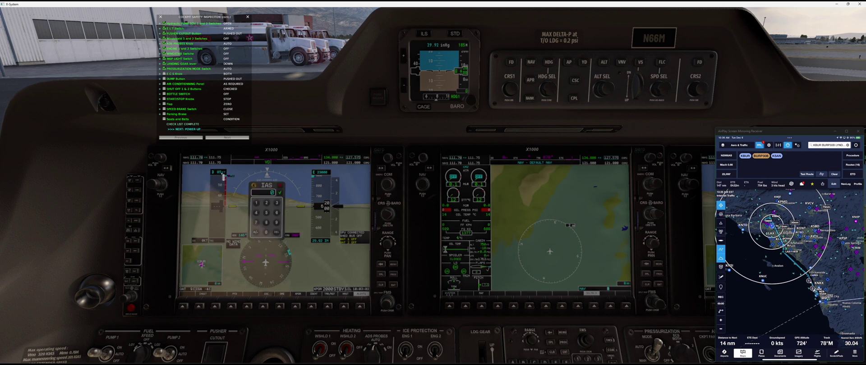
pyautogui.write('8')
pyautogui.write('5')
pyautogui.press('Return')
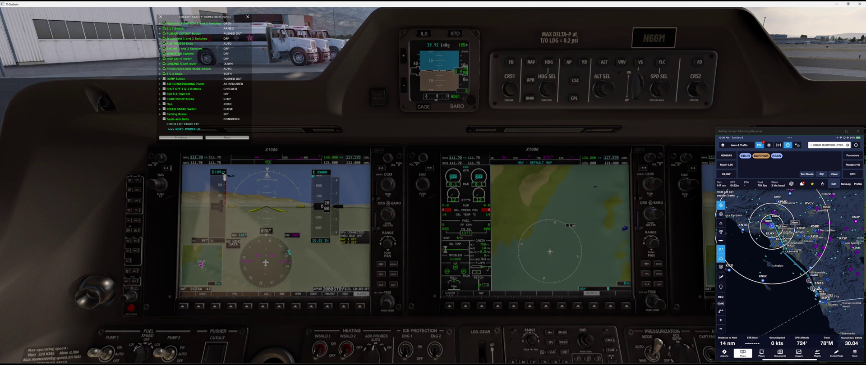
pyautogui.press('KP_2')
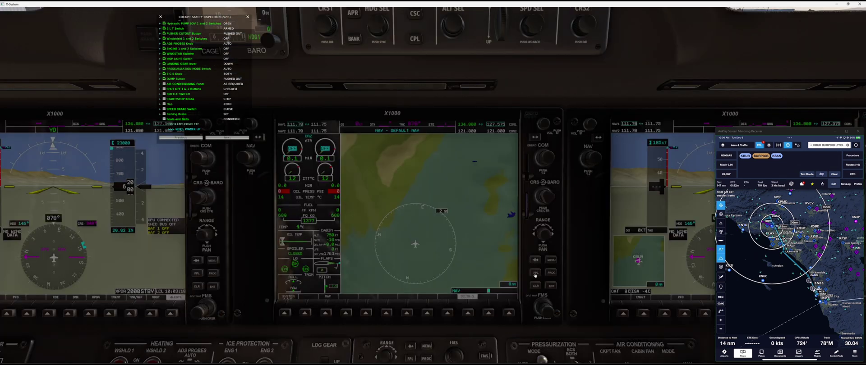
# Enter TWINE after KBUR on the MFD flight plan page (200°, 14.3 NM).
pyautogui.click(535, 274)
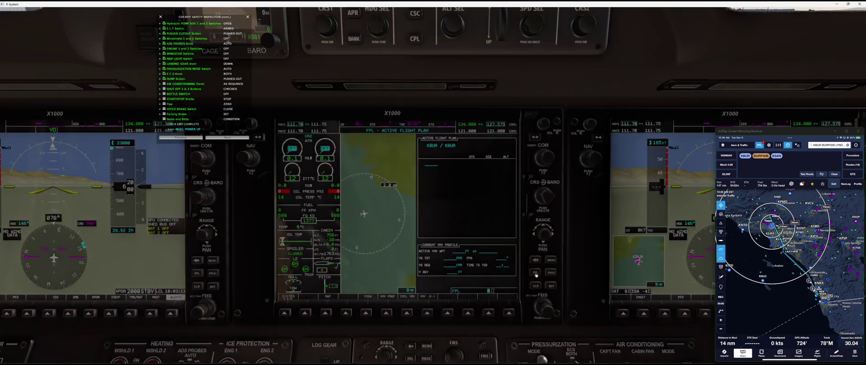
pyautogui.click(545, 309)
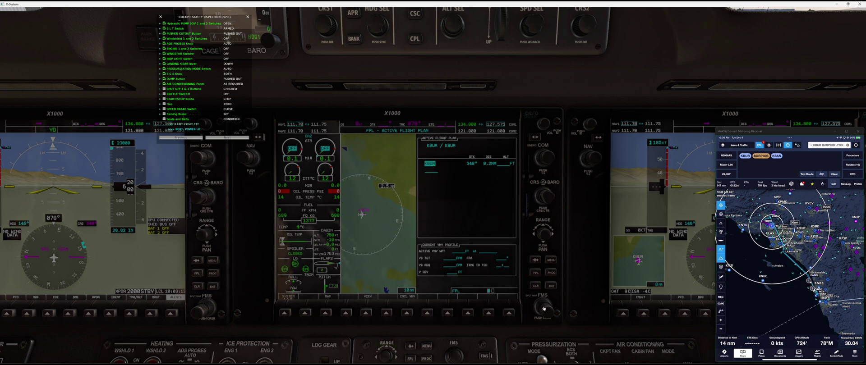
pyautogui.scroll(1, 536, 306)
pyautogui.scroll(1, 536, 307)
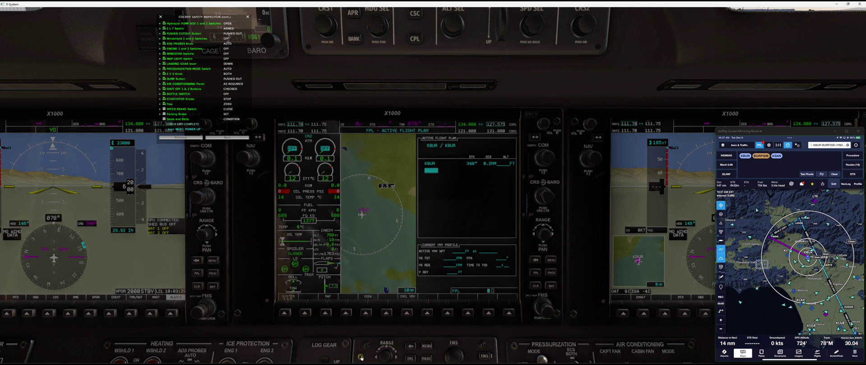
pyautogui.write('TWINE')
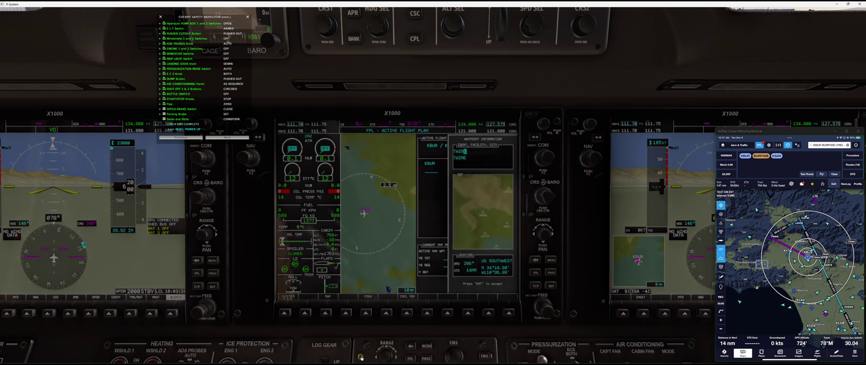
pyautogui.press('Return')
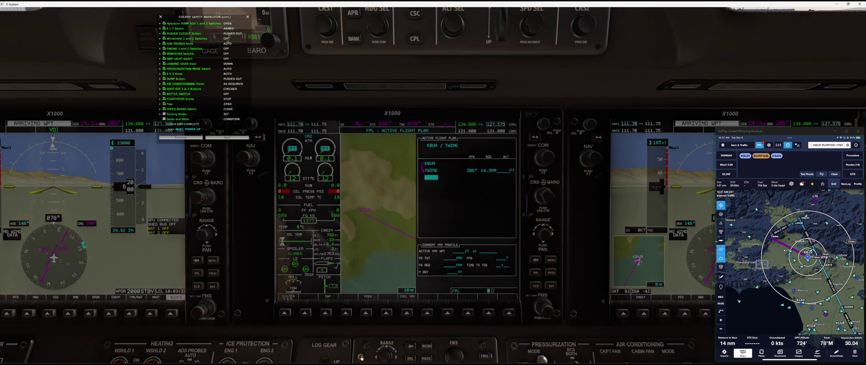
pyautogui.click(549, 262)
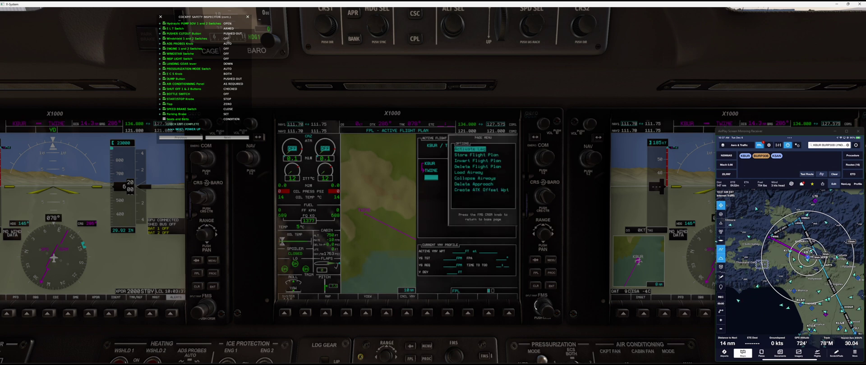
# Load airway V518 from TWINE via LANGE, exiting at KIMMO.
pyautogui.scroll(-3, 536, 307)
pyautogui.scroll(-1, 536, 307)
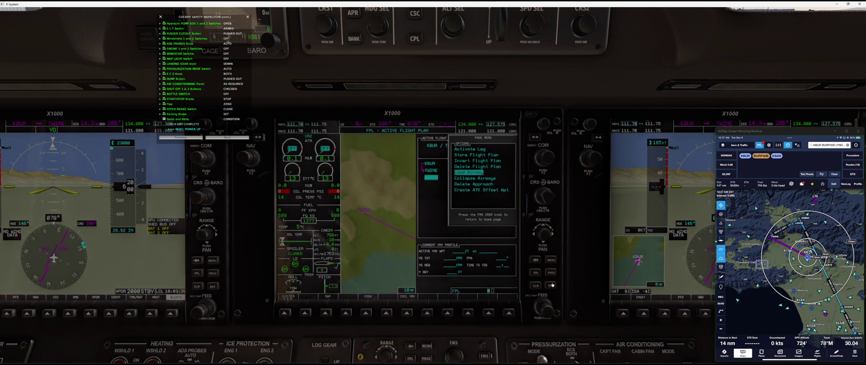
pyautogui.click(551, 286)
pyautogui.scroll(-1, 537, 303)
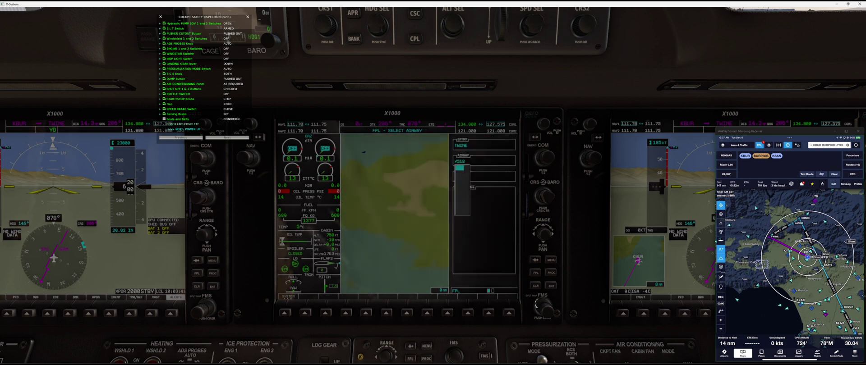
pyautogui.click(553, 286)
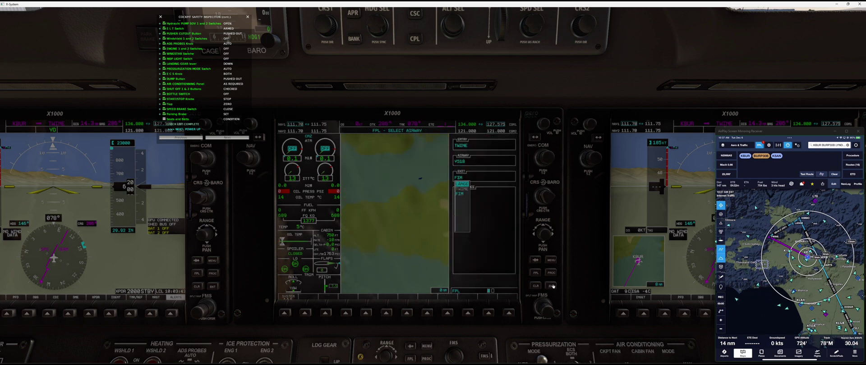
pyautogui.scroll(1, 537, 303)
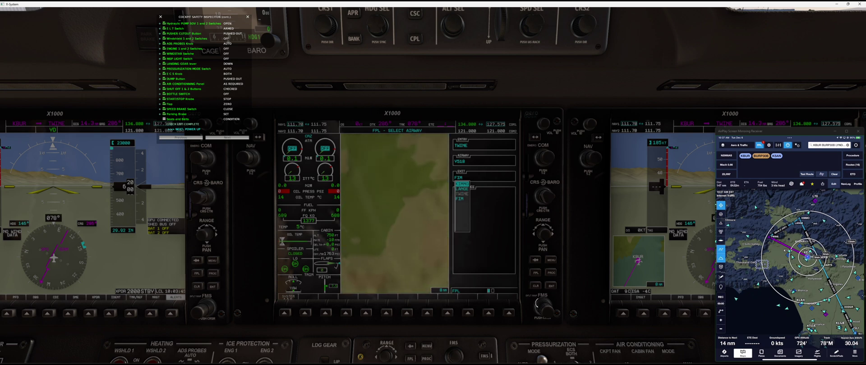
pyautogui.click(551, 286)
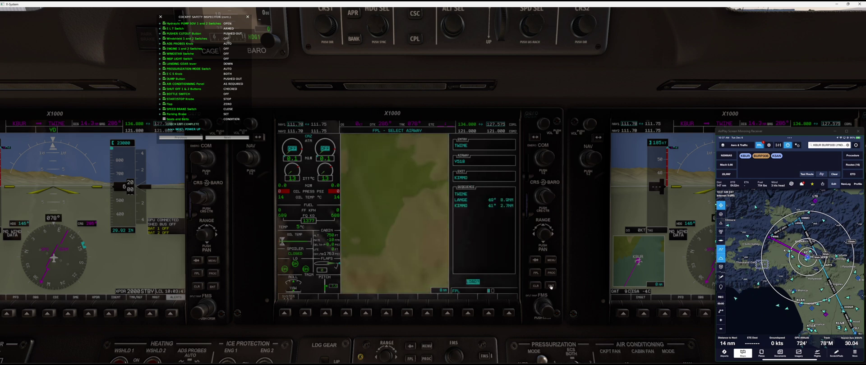
pyautogui.click(550, 286)
pyautogui.scroll(-3, 534, 307)
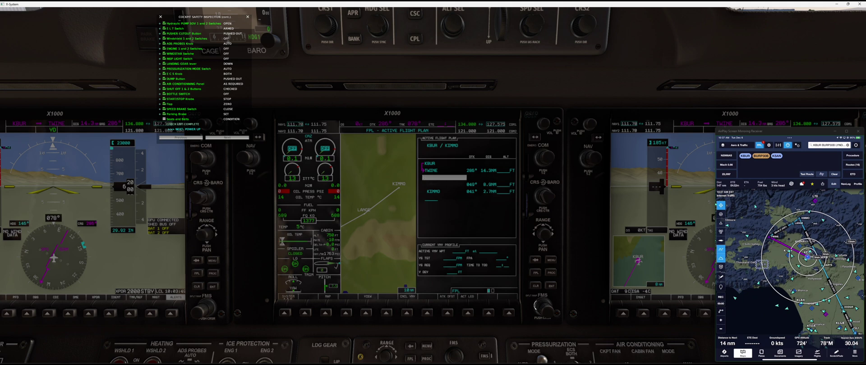
pyautogui.click(554, 261)
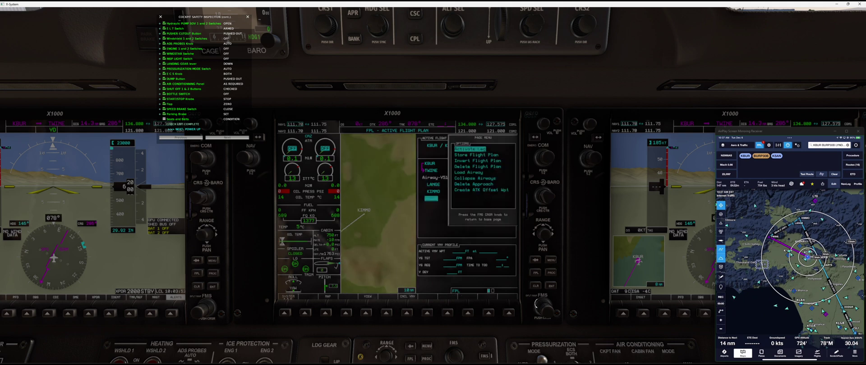
# Choose airway V459 from KIMMO with SLI as the exit and load it.
pyautogui.scroll(-4, 537, 305)
pyautogui.click(551, 286)
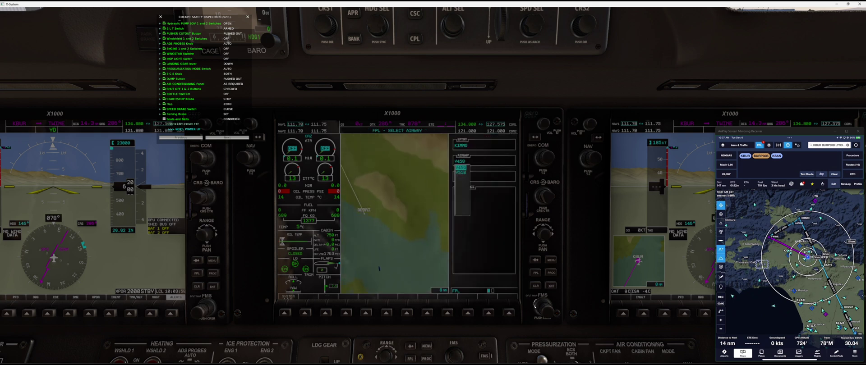
pyautogui.click(551, 285)
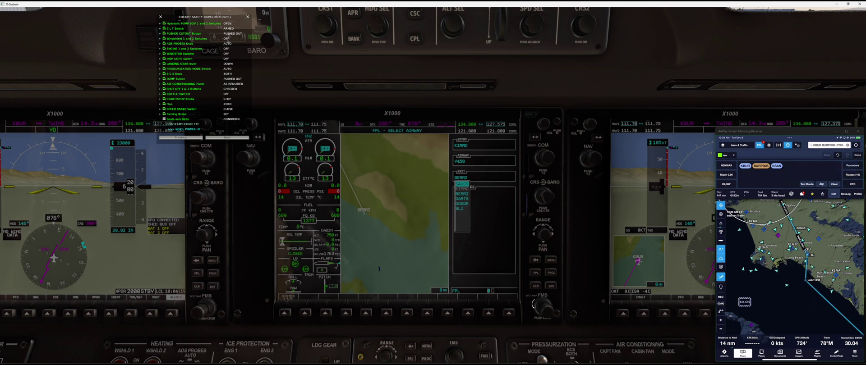
pyautogui.scroll(3, 537, 303)
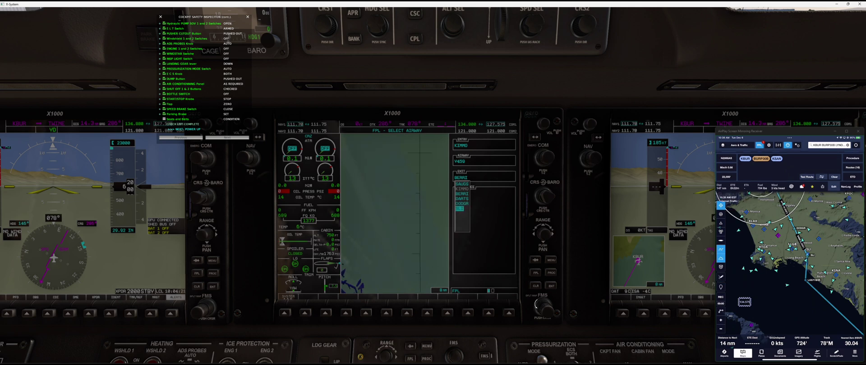
pyautogui.click(551, 286)
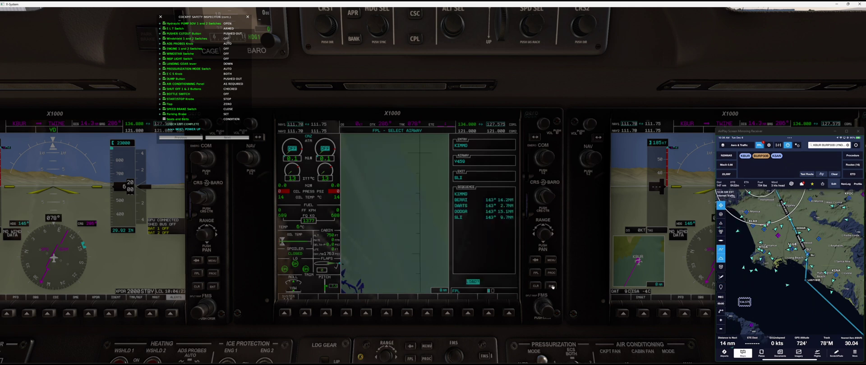
pyautogui.click(551, 286)
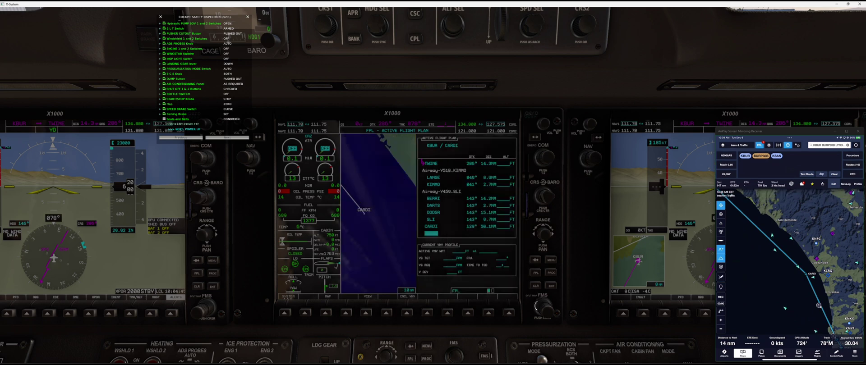
# Insert waypoint LAX into the flight plan just before CARDI.
pyautogui.scroll(1, 538, 308)
pyautogui.scroll(1, 538, 307)
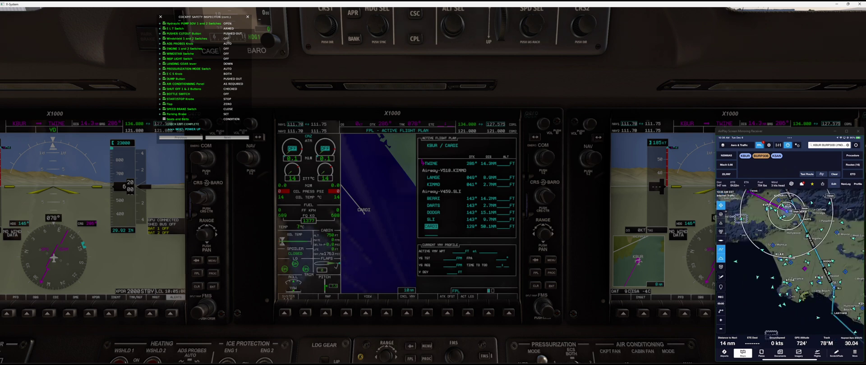
pyautogui.write('LAX')
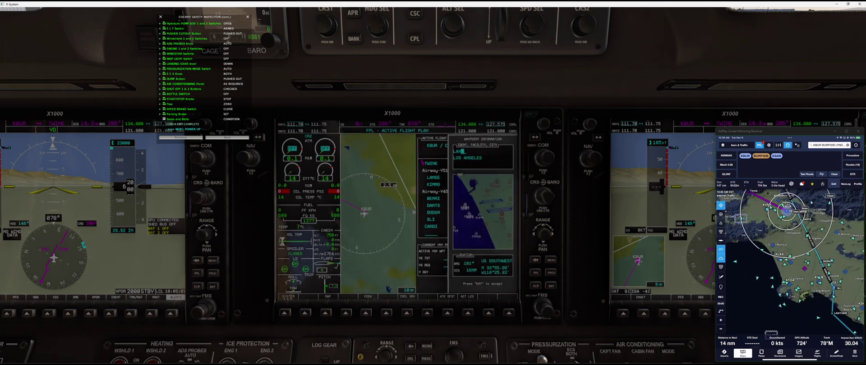
pyautogui.press('Return')
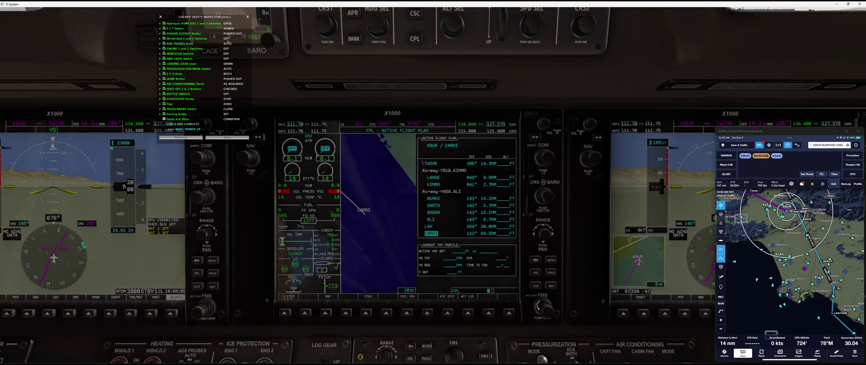
pyautogui.scroll(-1, 539, 306)
pyautogui.scroll(-1, 539, 306)
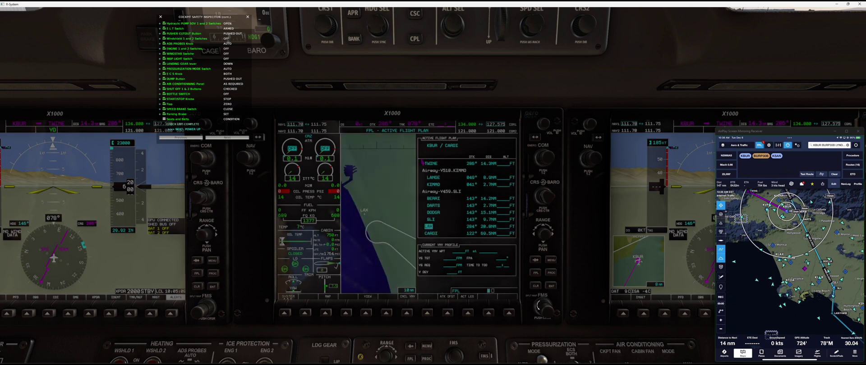
# Create the LAX+25 NM along-track offset waypoint, then delete LAX.
pyautogui.click(551, 261)
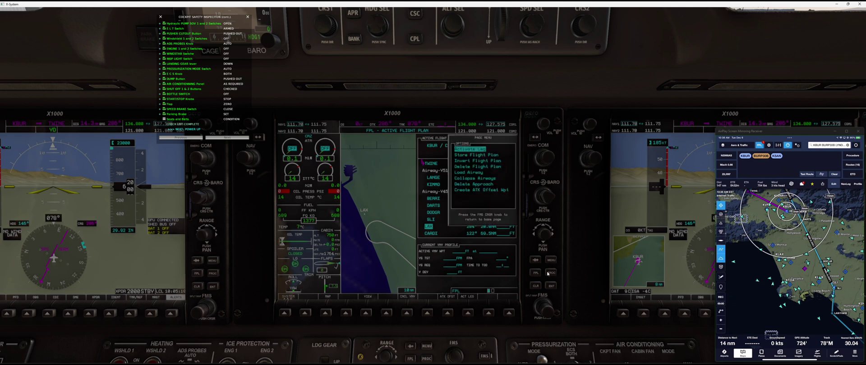
pyautogui.scroll(-2, 536, 306)
pyautogui.scroll(-3, 535, 306)
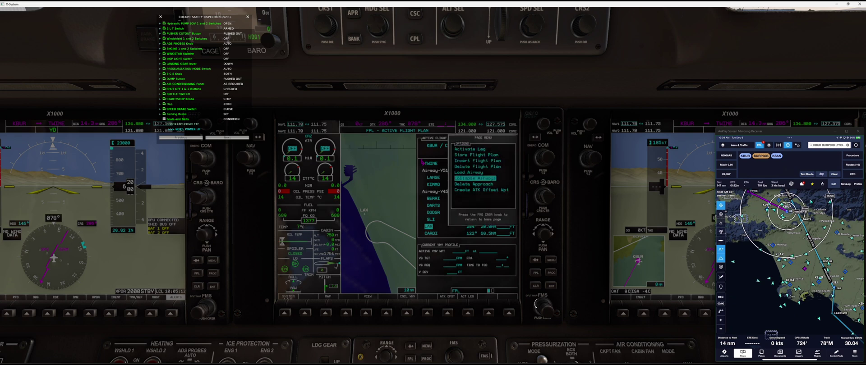
pyautogui.scroll(-1, 536, 306)
pyautogui.scroll(-1, 536, 306)
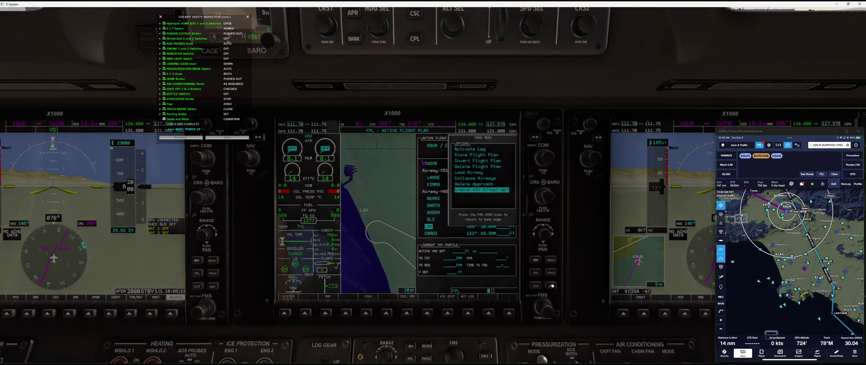
pyautogui.click(551, 285)
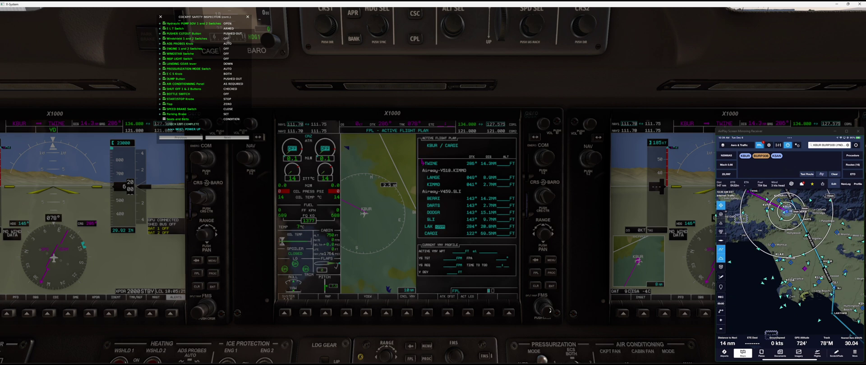
pyautogui.click(553, 285)
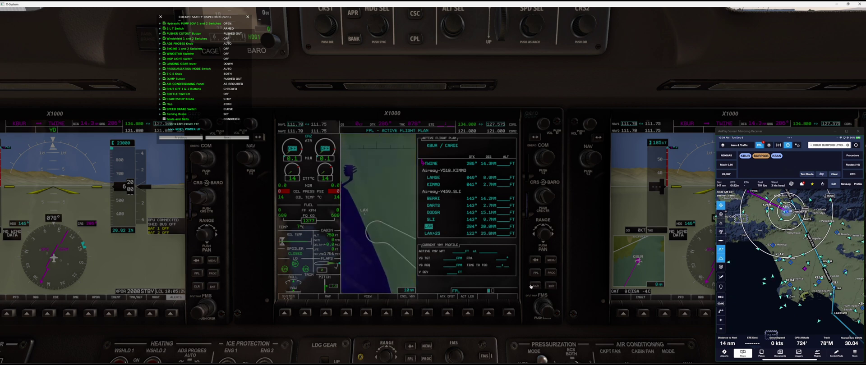
pyautogui.click(535, 286)
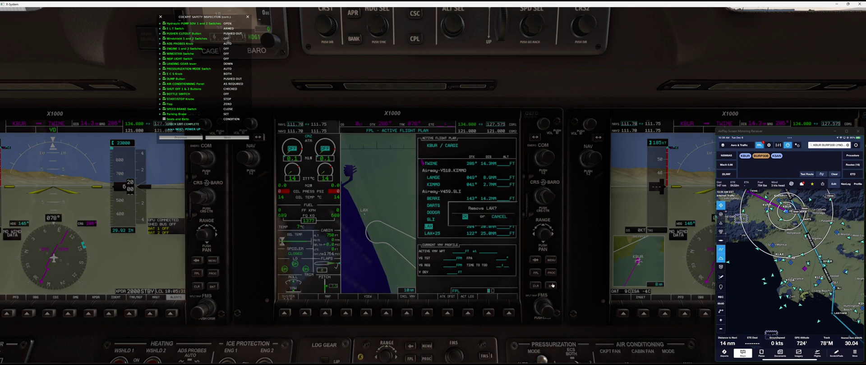
pyautogui.click(552, 285)
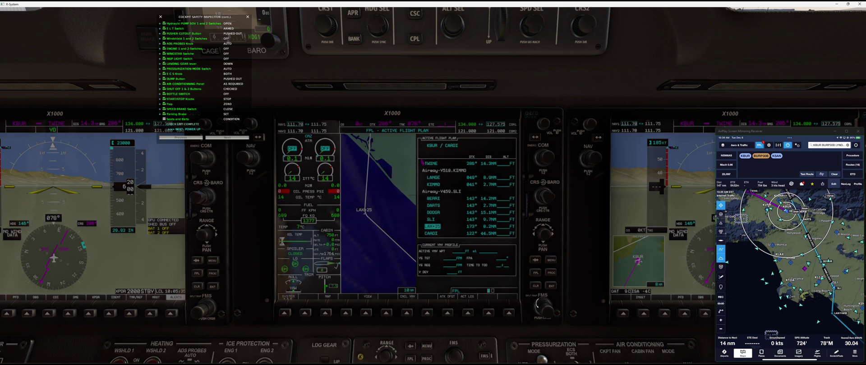
# Append MZB and then KSAN after CARDI in the flight plan.
pyautogui.scroll(1, 537, 305)
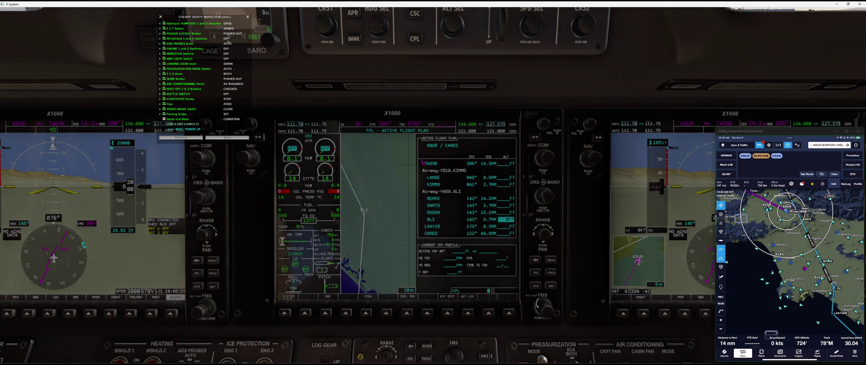
pyautogui.scroll(-1, 537, 305)
pyautogui.scroll(1, 538, 305)
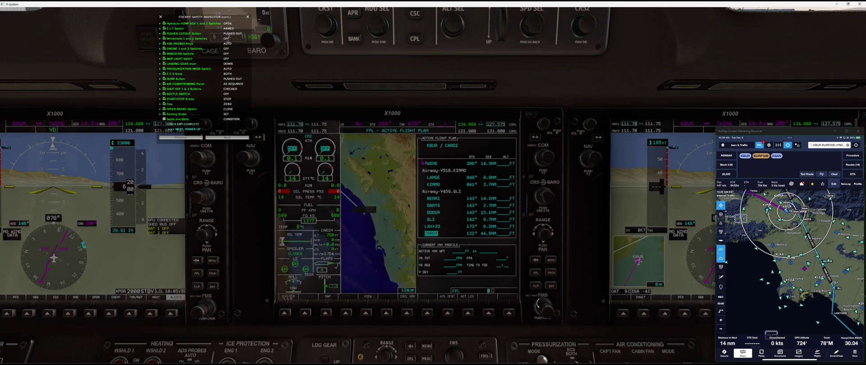
pyautogui.scroll(-1, 537, 306)
pyautogui.scroll(-1, 537, 305)
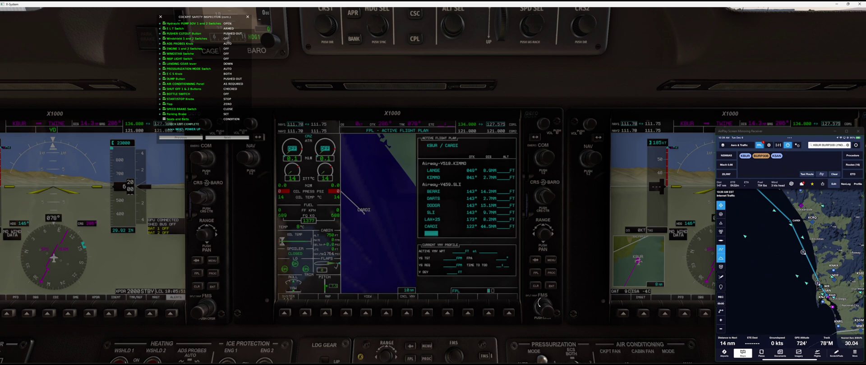
pyautogui.scroll(1, 538, 303)
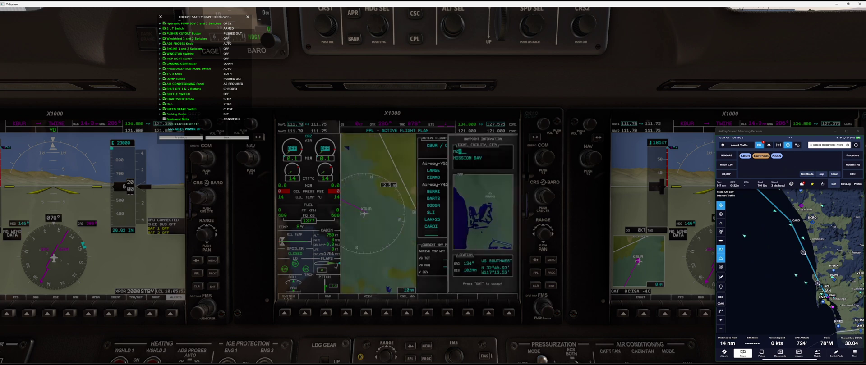
pyautogui.scroll(1, 538, 304)
pyautogui.scroll(-1, 539, 303)
pyautogui.click(551, 286)
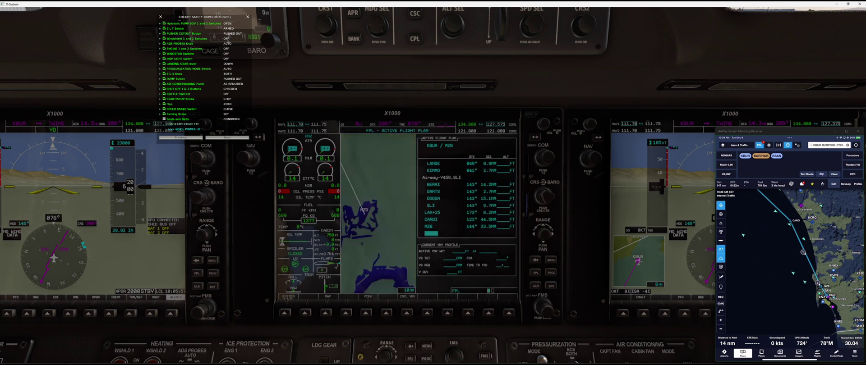
pyautogui.scroll(1, 538, 303)
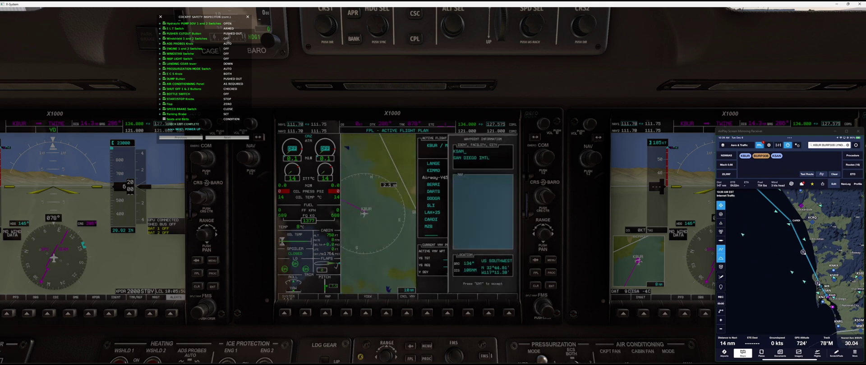
pyautogui.click(551, 286)
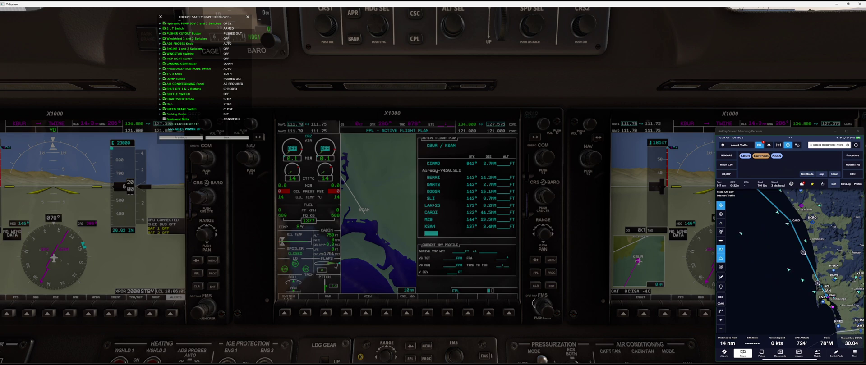
# Give MZB a 5000 ft altitude constraint.
pyautogui.scroll(-1, 536, 304)
pyautogui.scroll(-1, 536, 304)
pyautogui.scroll(-1, 536, 304)
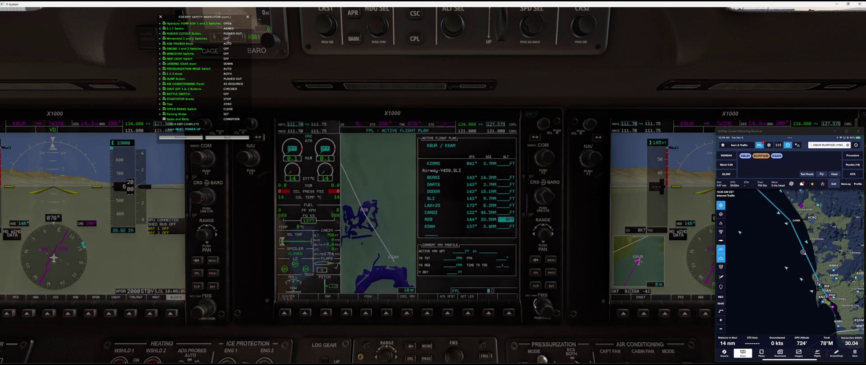
pyautogui.scroll(1, 536, 304)
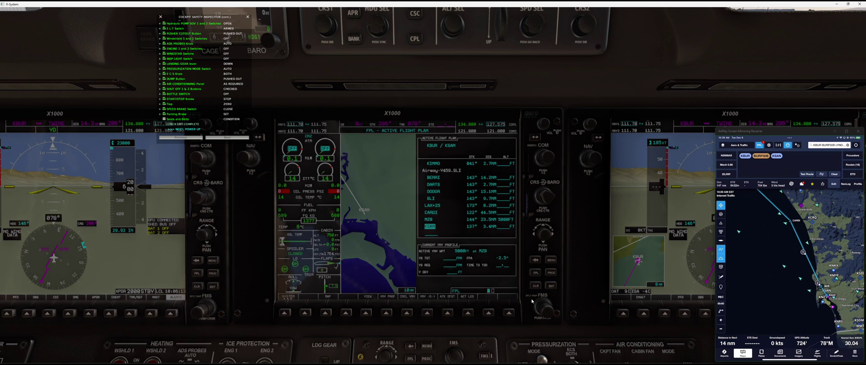
# Show the full MFD navigation map at 30 nm around KBUR, then face forward.
pyautogui.scroll(1, 537, 307)
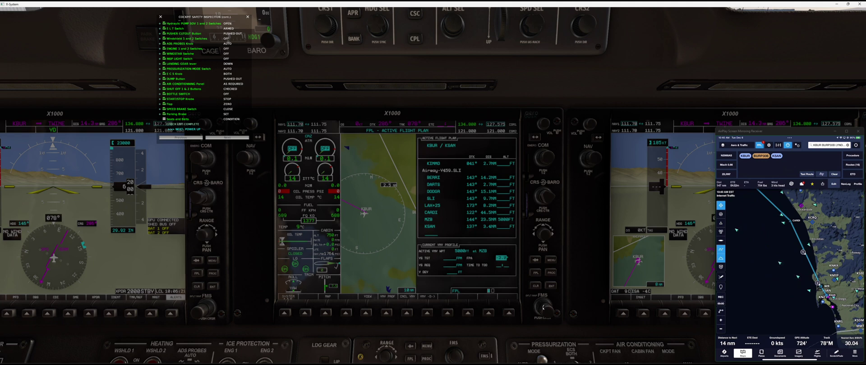
pyautogui.click(535, 273)
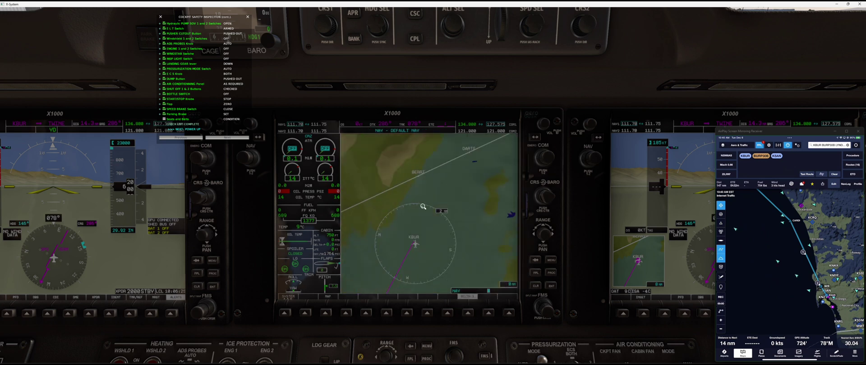
pyautogui.scroll(3, 423, 199)
pyautogui.scroll(-4, 423, 200)
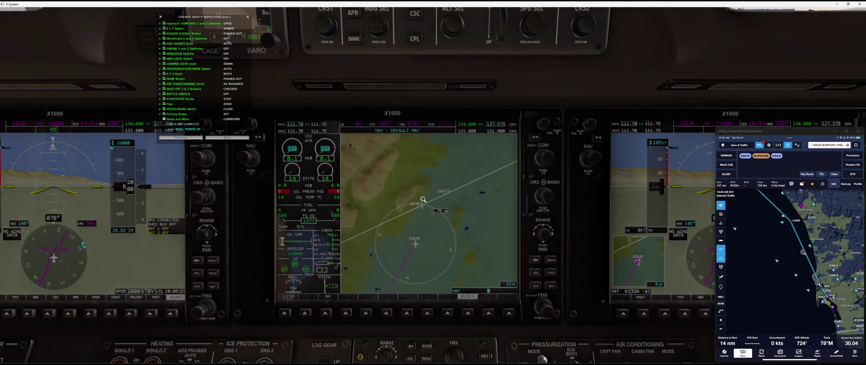
pyautogui.scroll(-2, 423, 200)
pyautogui.scroll(-2, 423, 199)
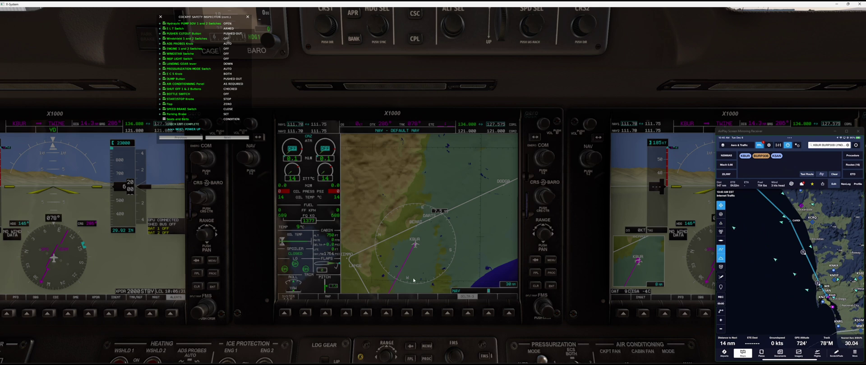
pyautogui.press('KP_1')
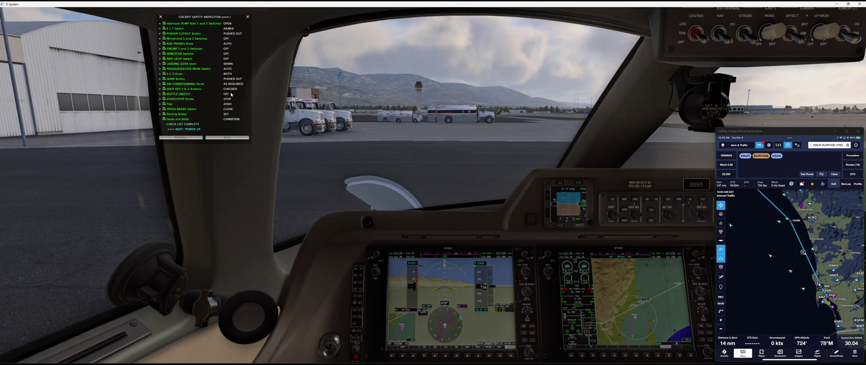
# Turn battery 1 and battery 2 on from the Power Up checklist.
pyautogui.click(227, 137)
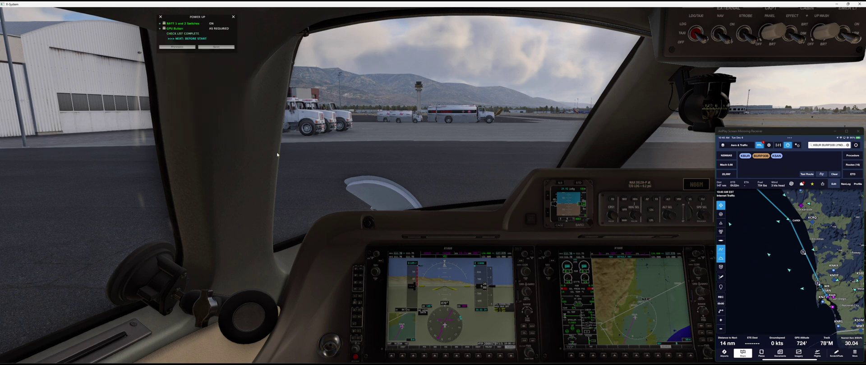
pyautogui.press('KP_1')
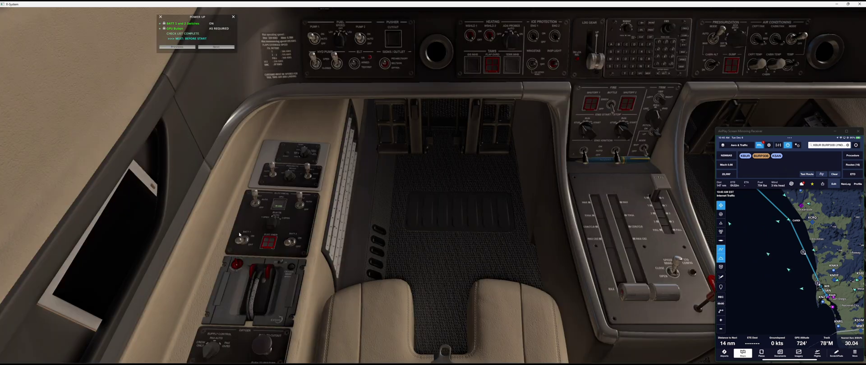
pyautogui.click(250, 233)
pyautogui.click(289, 238)
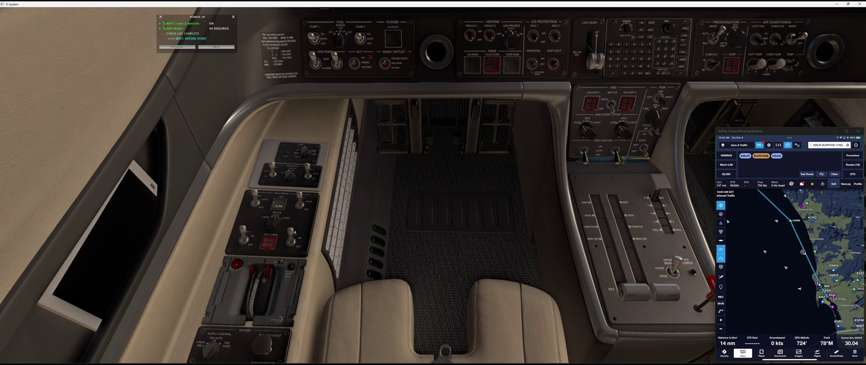
# Run the fire, smoke detector and annunciator tests, then switch the navigation lights on.
pyautogui.click(217, 47)
pyautogui.click(302, 155)
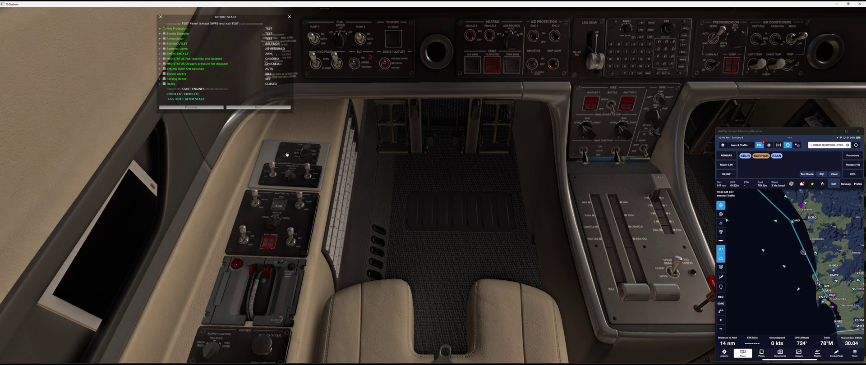
pyautogui.click(296, 154)
pyautogui.click(287, 154)
pyautogui.click(297, 153)
pyautogui.click(300, 152)
pyautogui.hotkey('shift', '9')
pyautogui.click(723, 25)
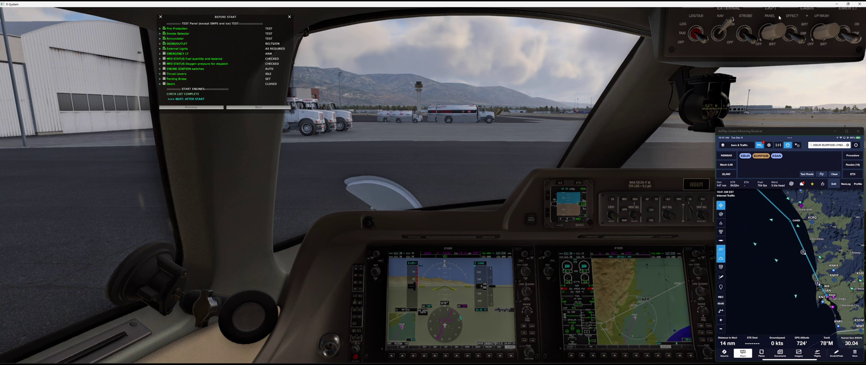
# Toggle the upwash light, check the MFD fuel synoptic, and set the right engine ignition.
pyautogui.click(845, 24)
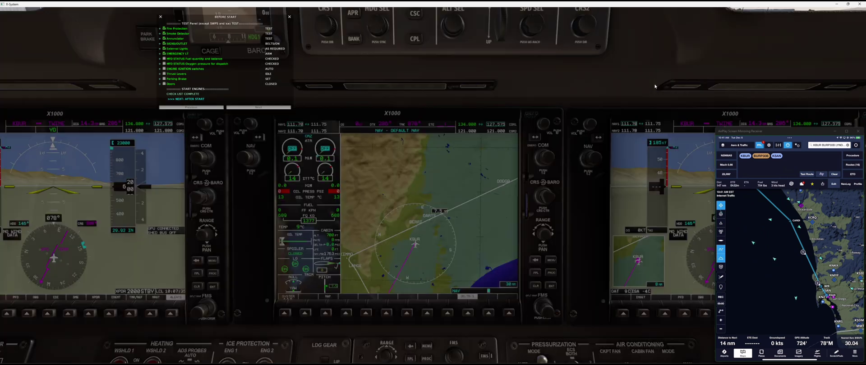
pyautogui.click(290, 314)
pyautogui.click(448, 315)
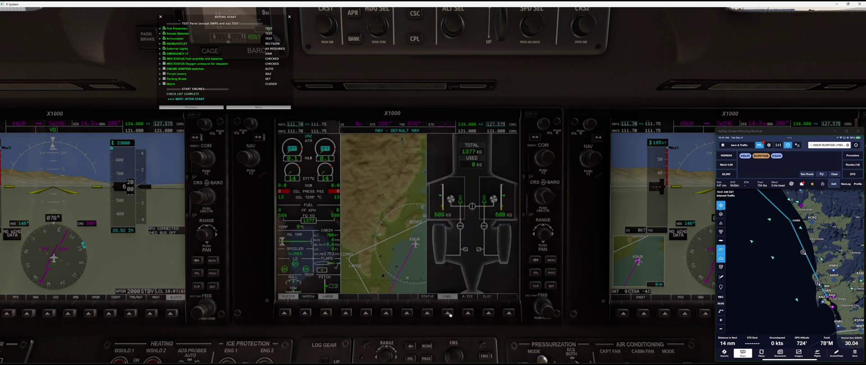
pyautogui.click(427, 313)
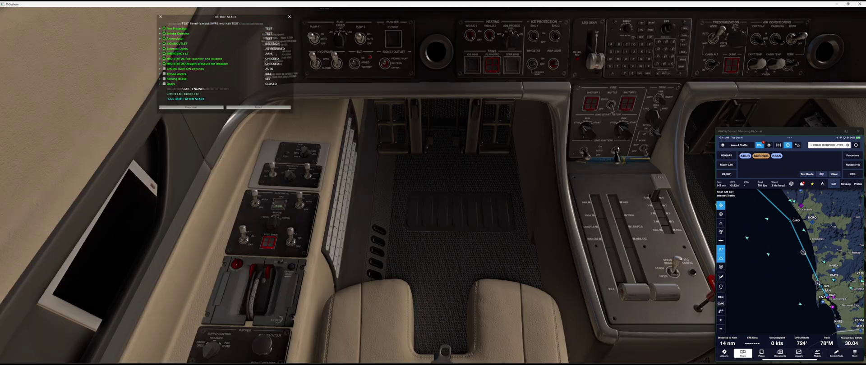
pyautogui.click(618, 152)
# Close the passenger door and the forward left, forward right and aft baggage doors.
pyautogui.press('KP_8')
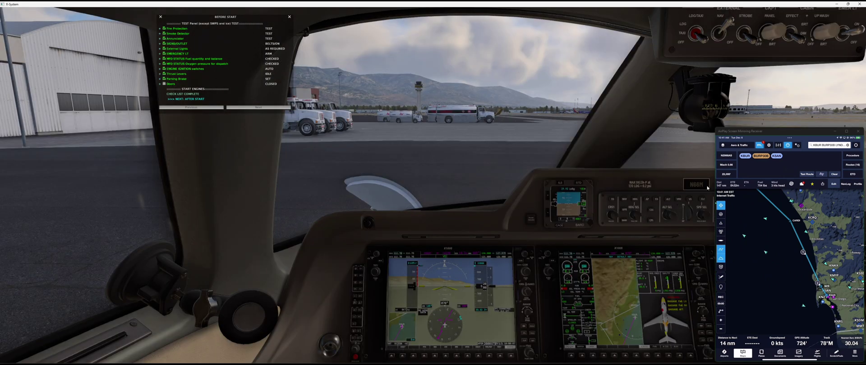
pyautogui.click(625, 173)
pyautogui.click(502, 128)
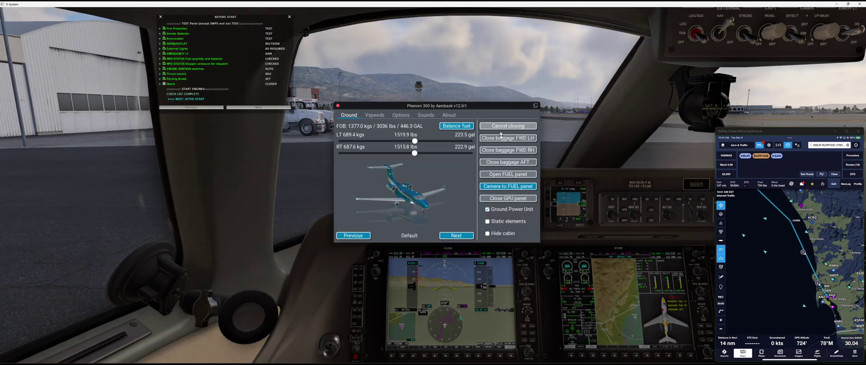
pyautogui.click(500, 138)
pyautogui.click(498, 150)
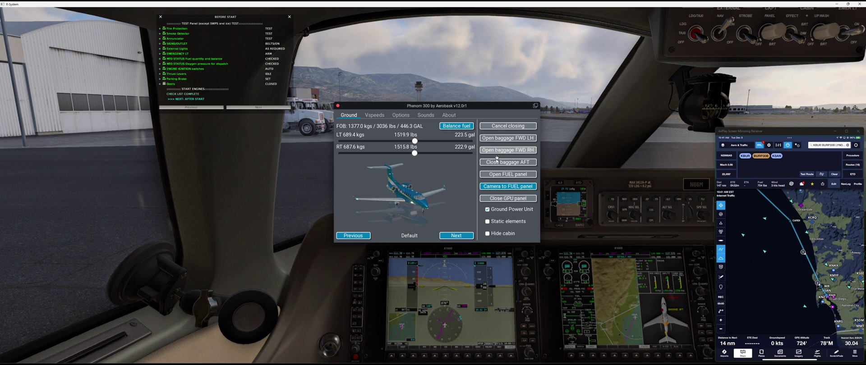
pyautogui.click(495, 162)
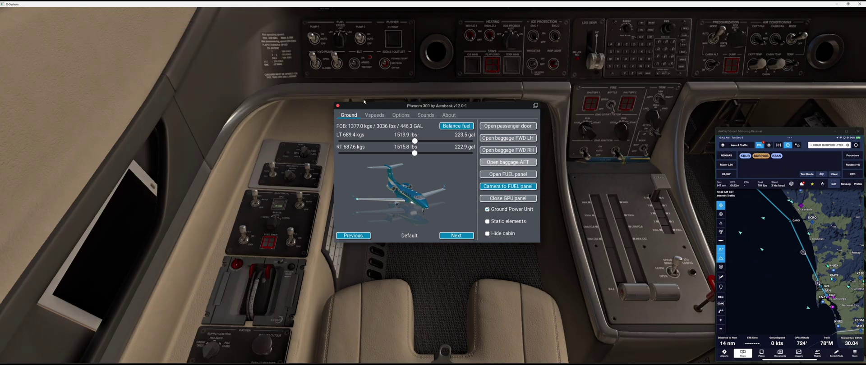
pyautogui.click(338, 107)
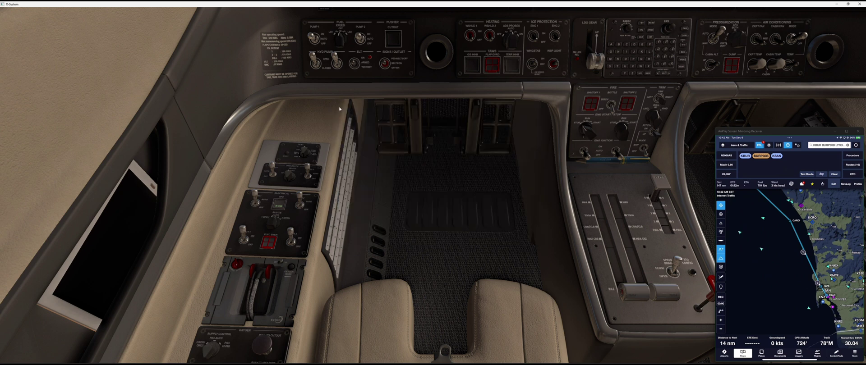
# Show the electrical synoptic on the MFD.
pyautogui.press('KP_1')
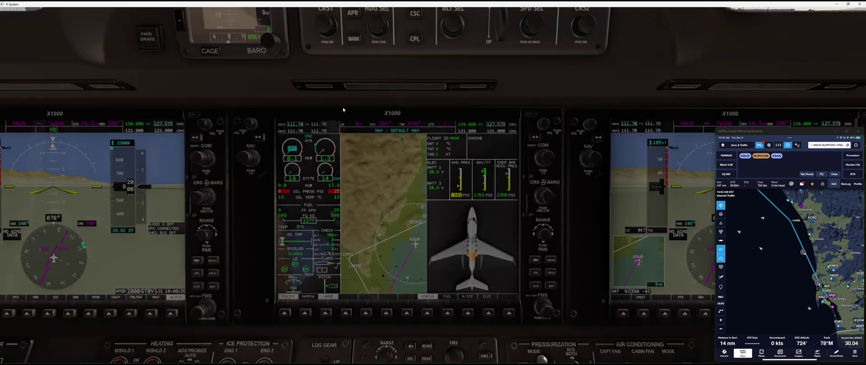
pyautogui.click(487, 316)
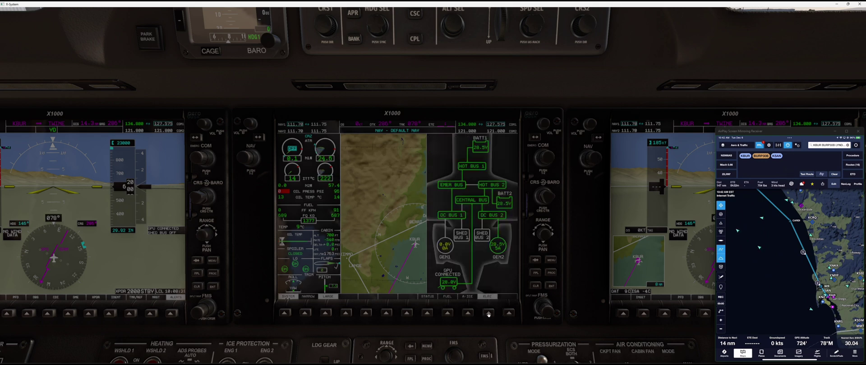
pyautogui.press('KP_2')
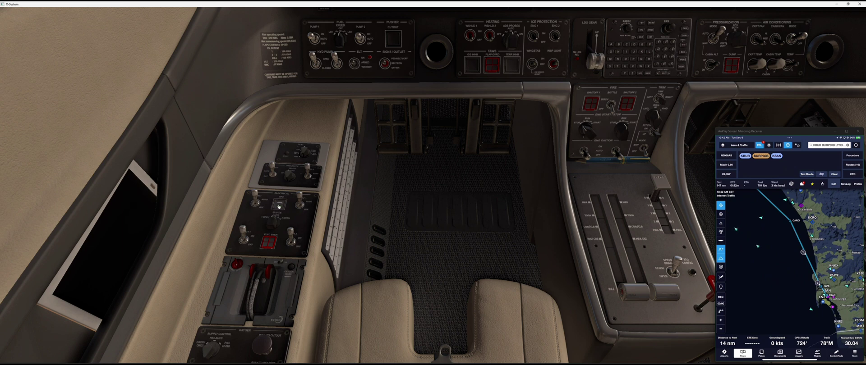
pyautogui.press('KP_8')
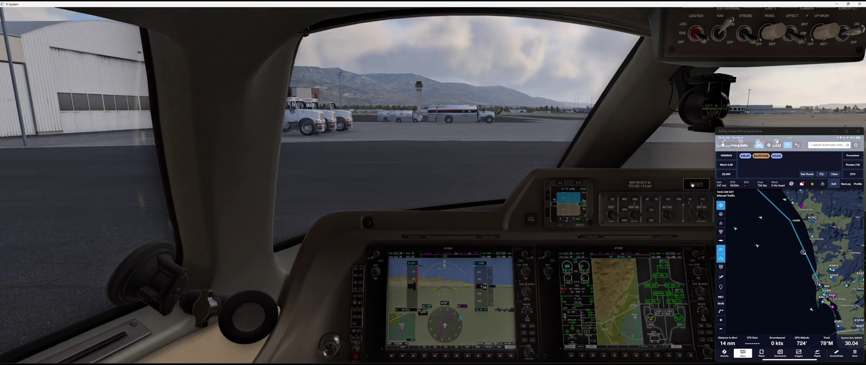
# Disconnect the ground power unit and start the left engine.
pyautogui.click(608, 158)
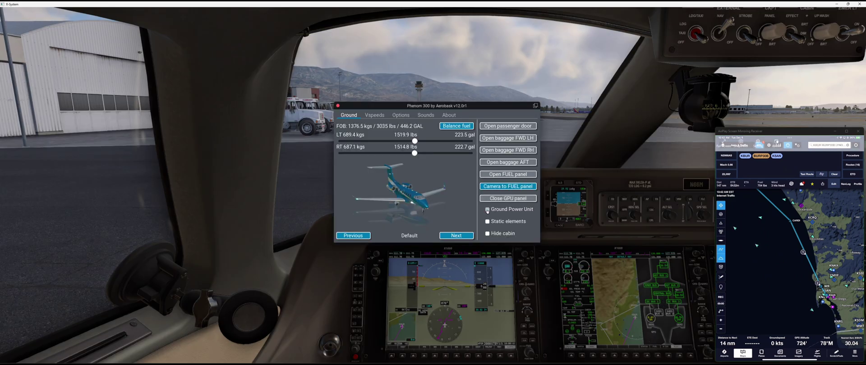
pyautogui.click(506, 198)
pyautogui.click(337, 106)
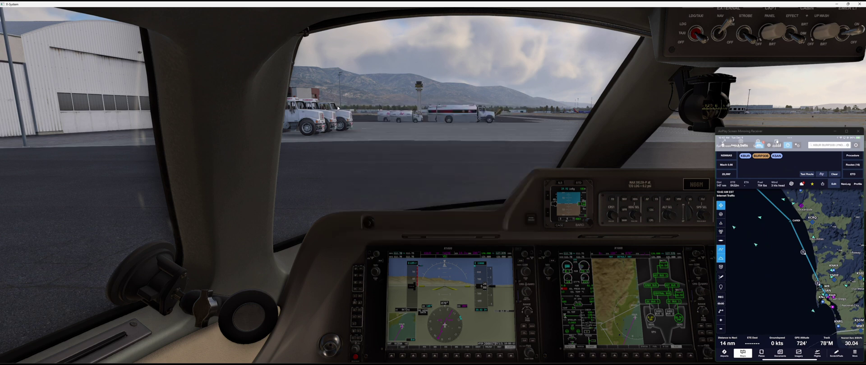
pyautogui.moveTo(337, 107); pyautogui.dragTo(424, 160)
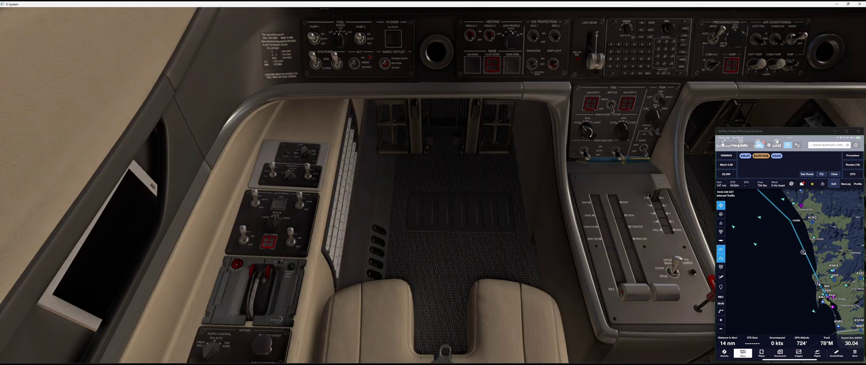
pyautogui.click(588, 130)
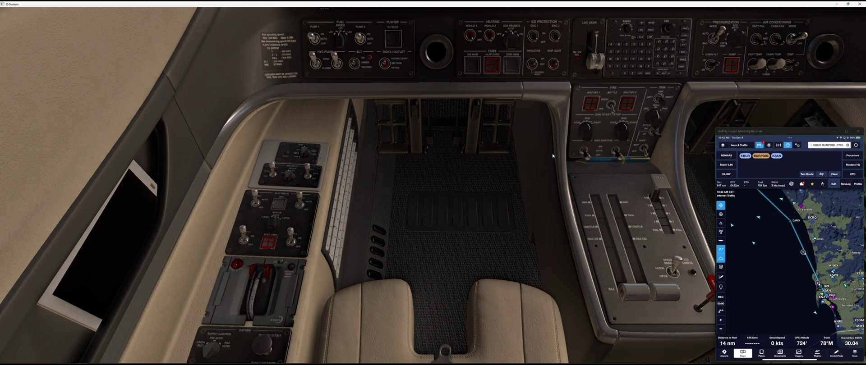
pyautogui.hotkey('shift', '9')
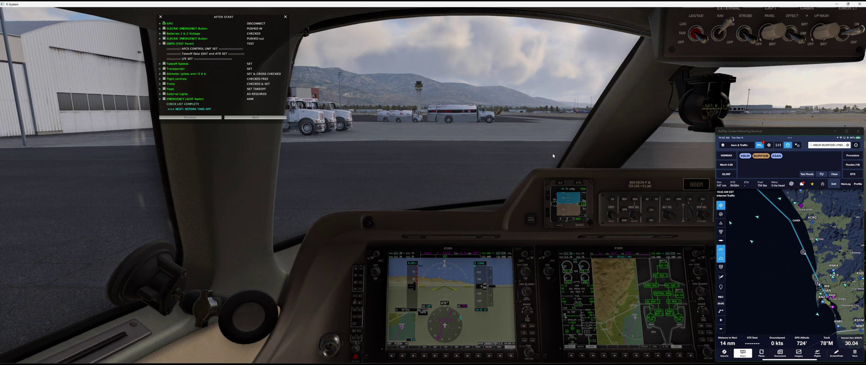
# Push the electrical emergency button, then bring up the Phenom 300 aircraft settings.
pyautogui.hotkey('shift', '8')
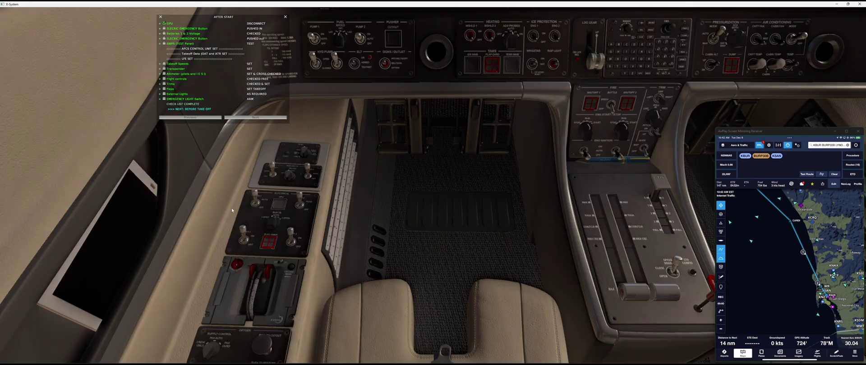
pyautogui.click(272, 241)
pyautogui.press('w')
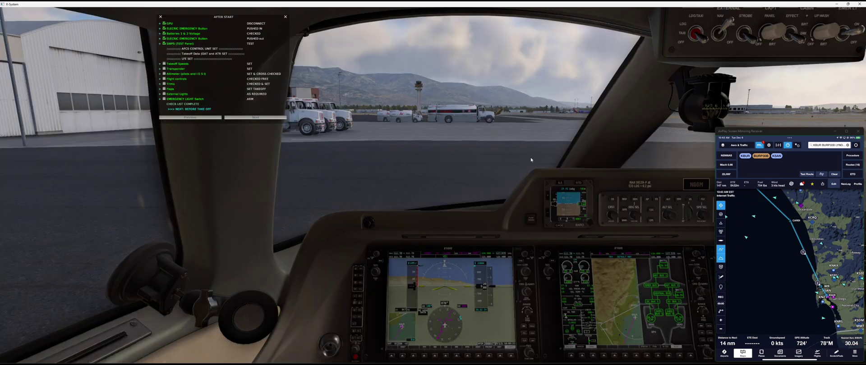
pyautogui.press('F10')
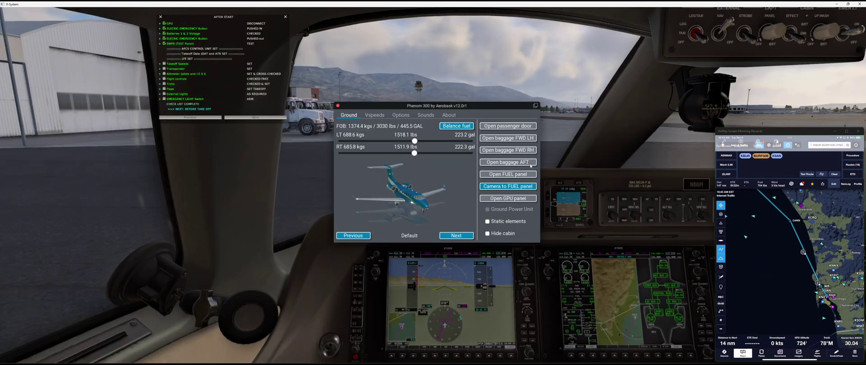
# Compute takeoff V-speeds (V1 98, Vr 98, V2 108 kts) and close the settings window.
pyautogui.click(379, 116)
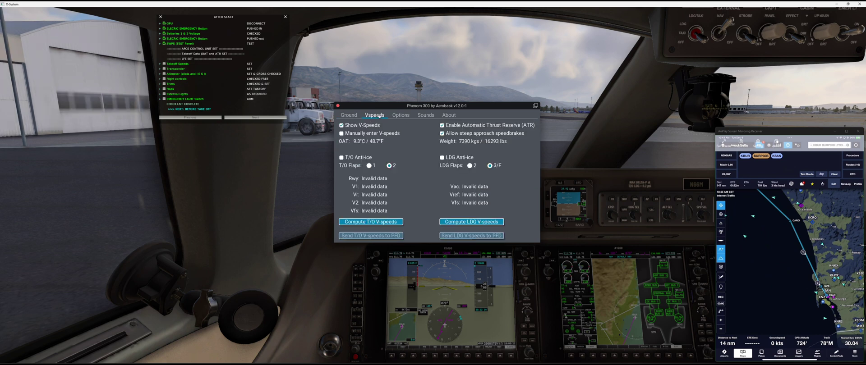
pyautogui.click(356, 222)
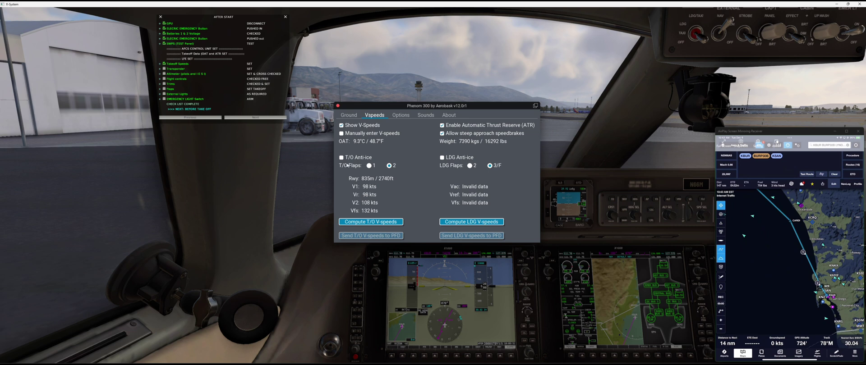
pyautogui.click(338, 106)
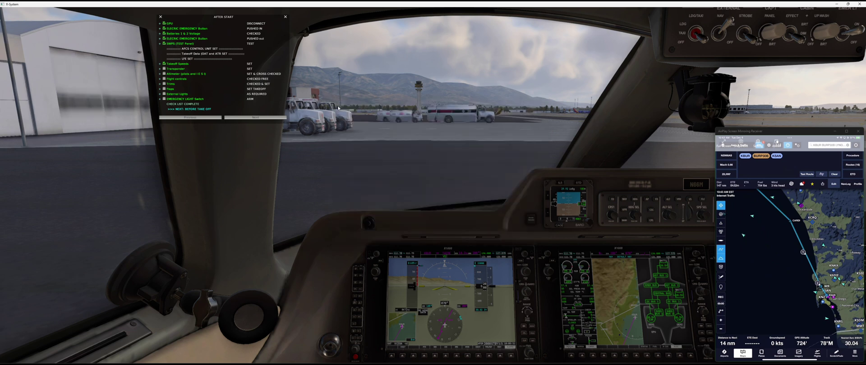